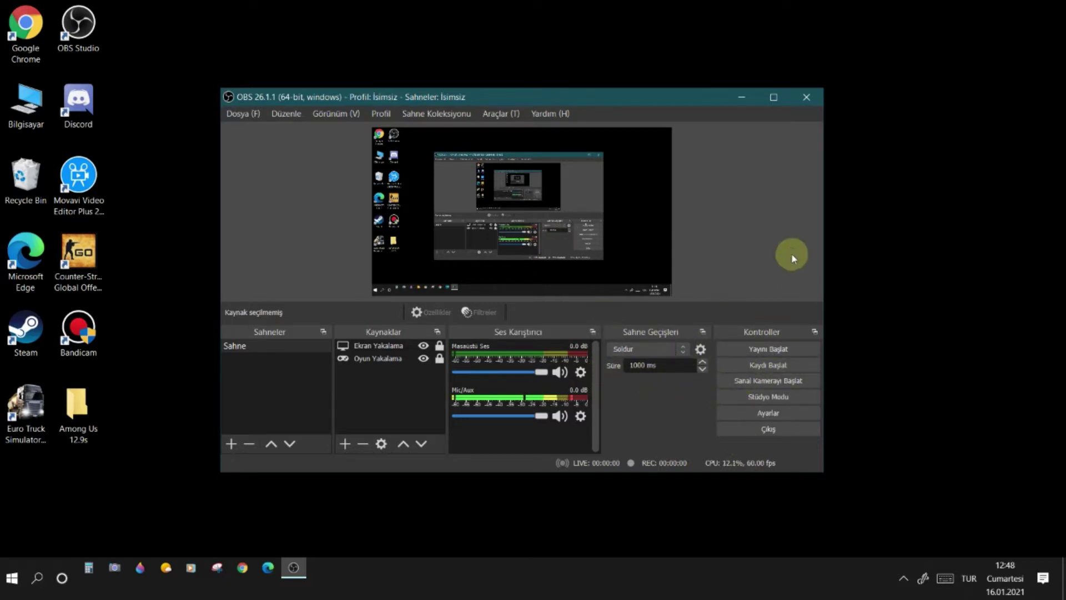
Step: Open the OBS video settings and examine the base (canvas) resolution and its available options
left_click(766, 414)
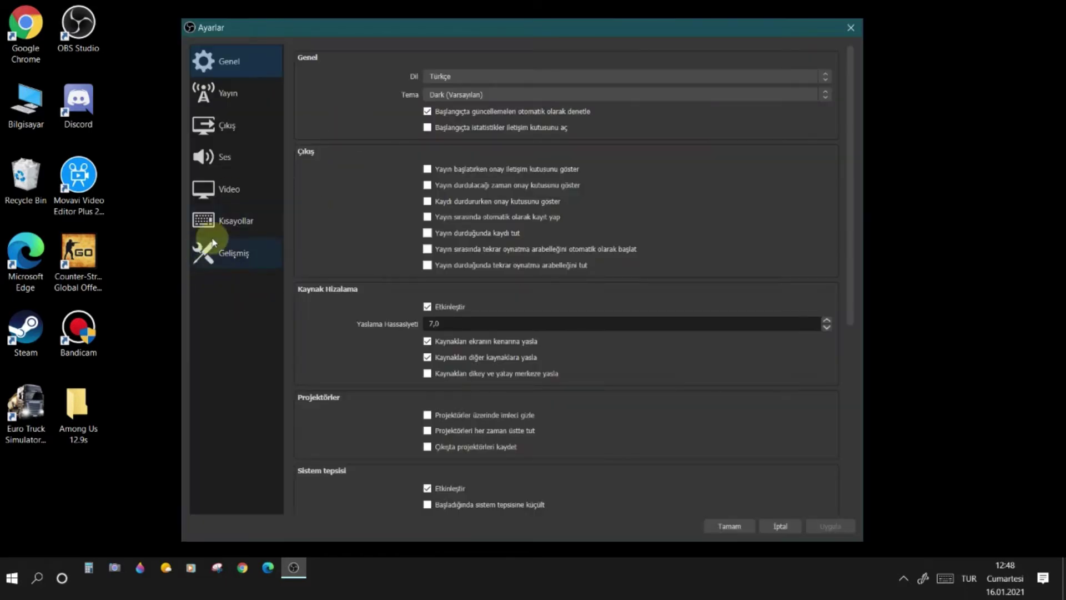
left_click(238, 192)
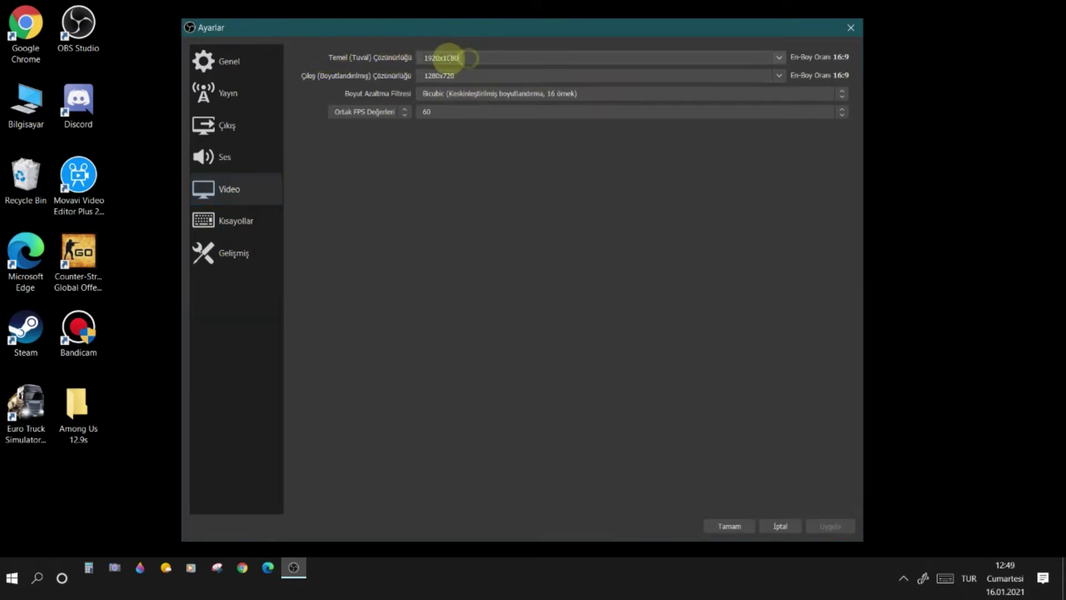
left_click_drag(458, 57, 424, 58)
left_click(466, 55)
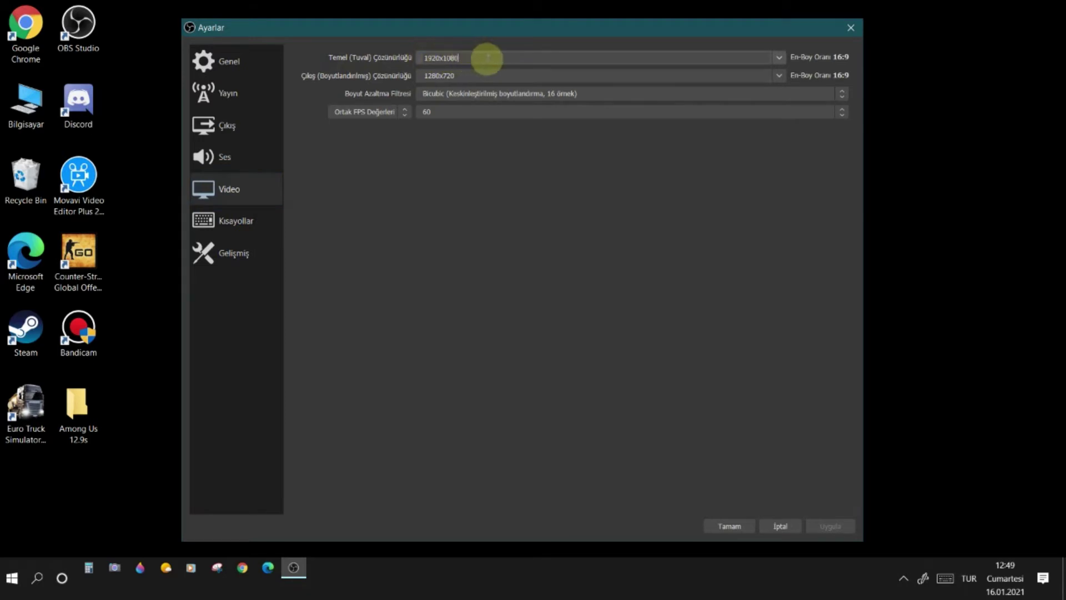
left_click_drag(498, 59, 404, 62)
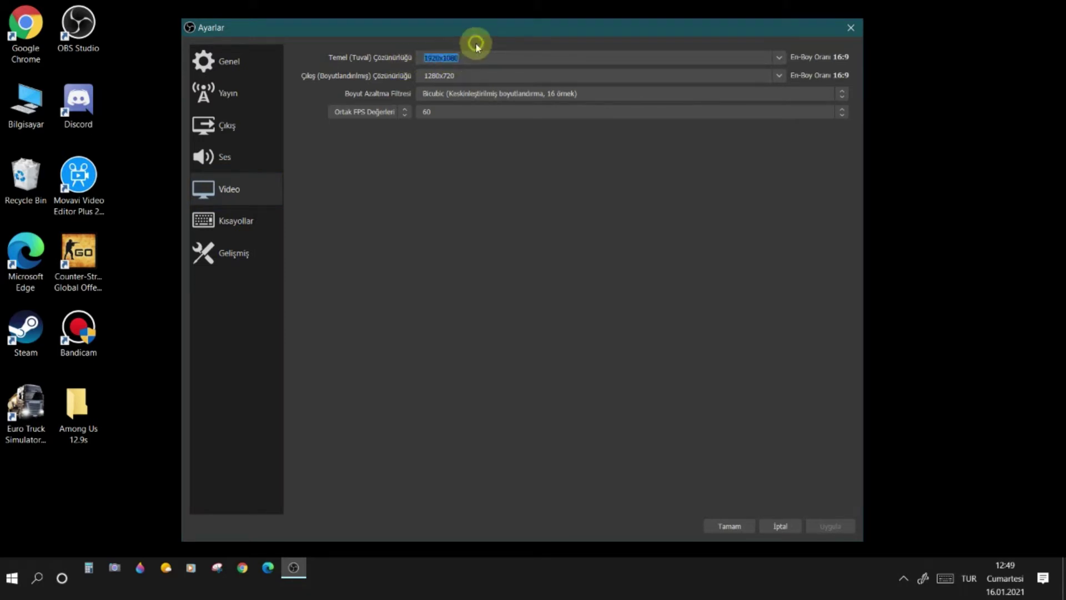
left_click(778, 59)
left_click(779, 60)
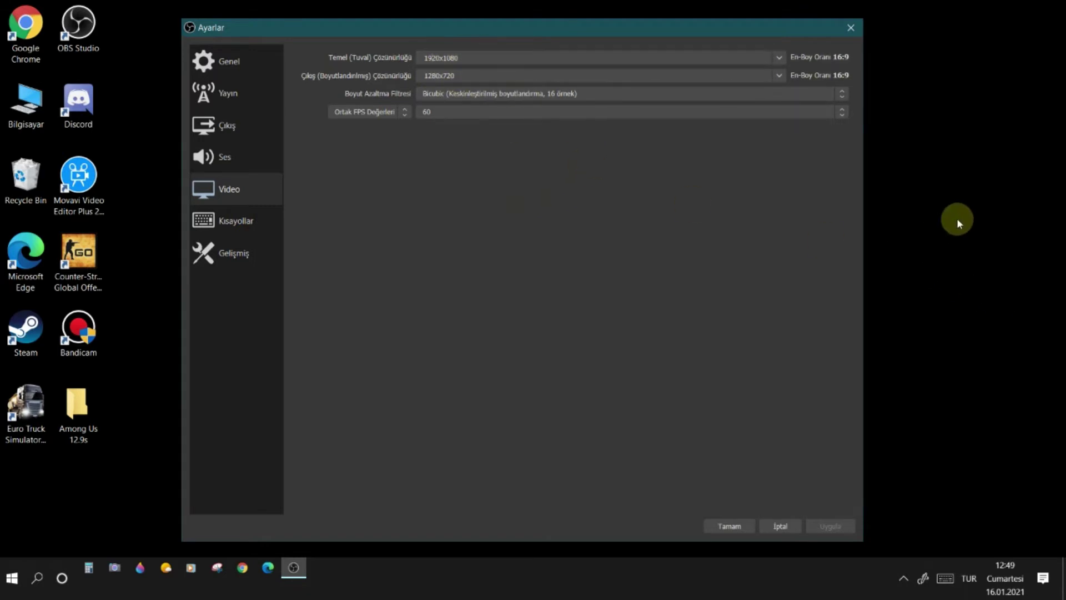
Step: Check the available screen resolutions in the Windows display settings, keeping 1920 × 1080 (Önerilen), and close the settings
right_click(991, 201)
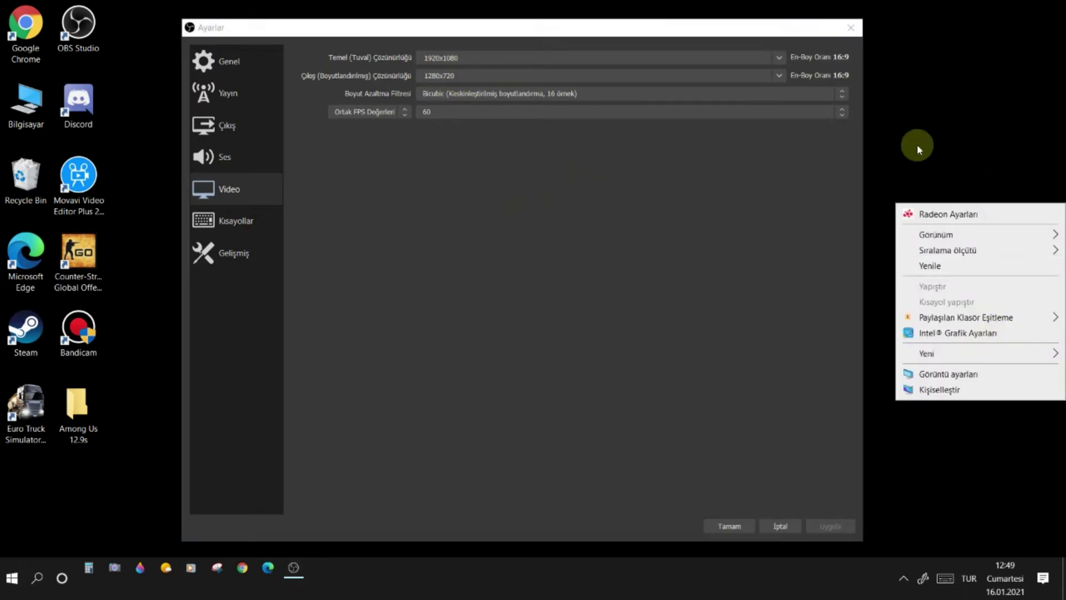
left_click(916, 374)
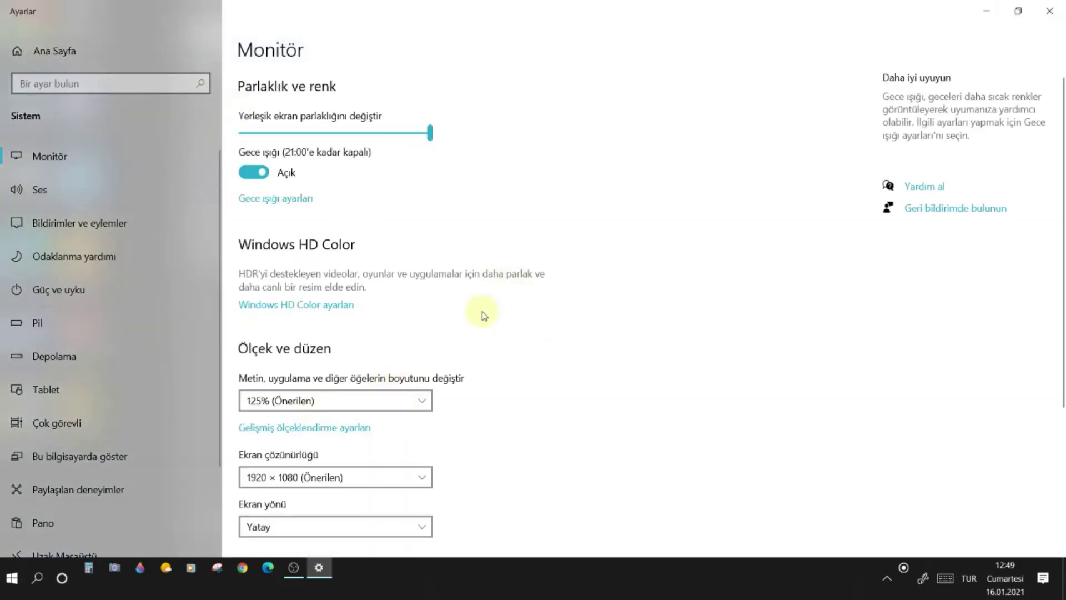
scroll(404, 345, "down", 4)
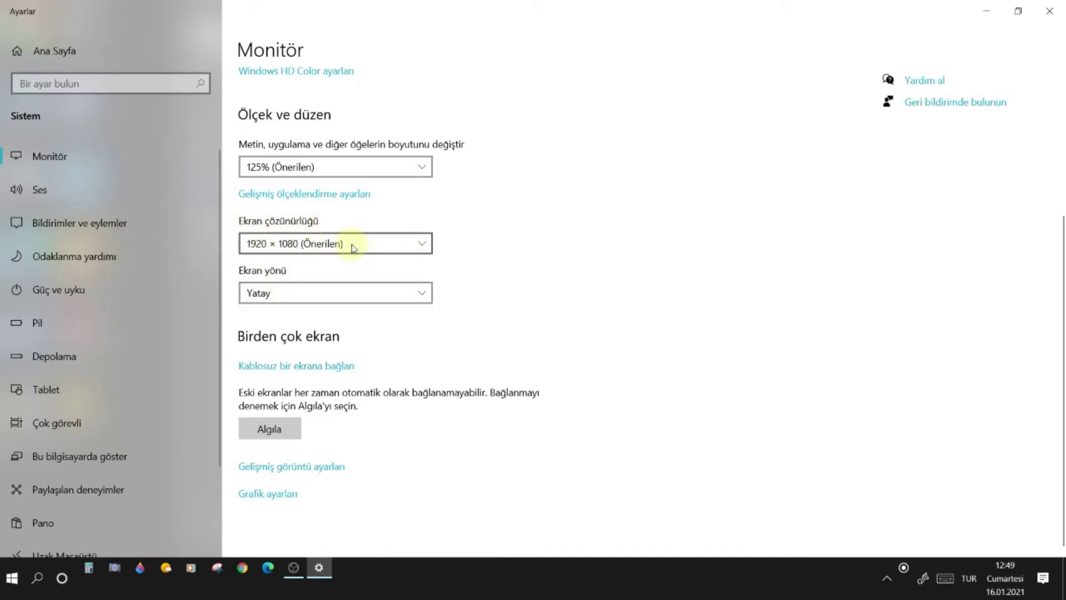
left_click(411, 236)
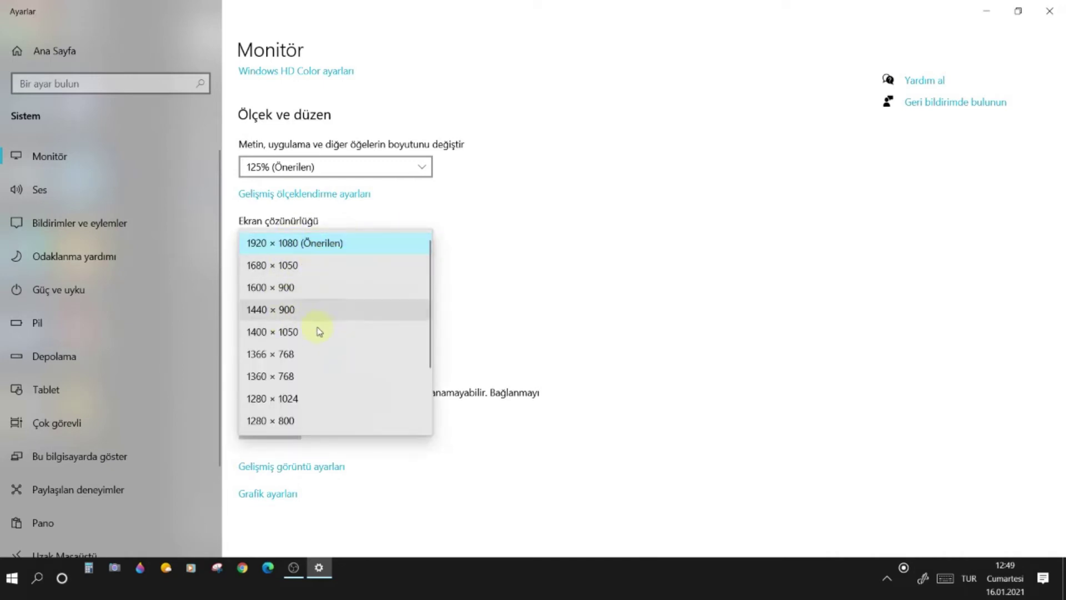
left_click(327, 245)
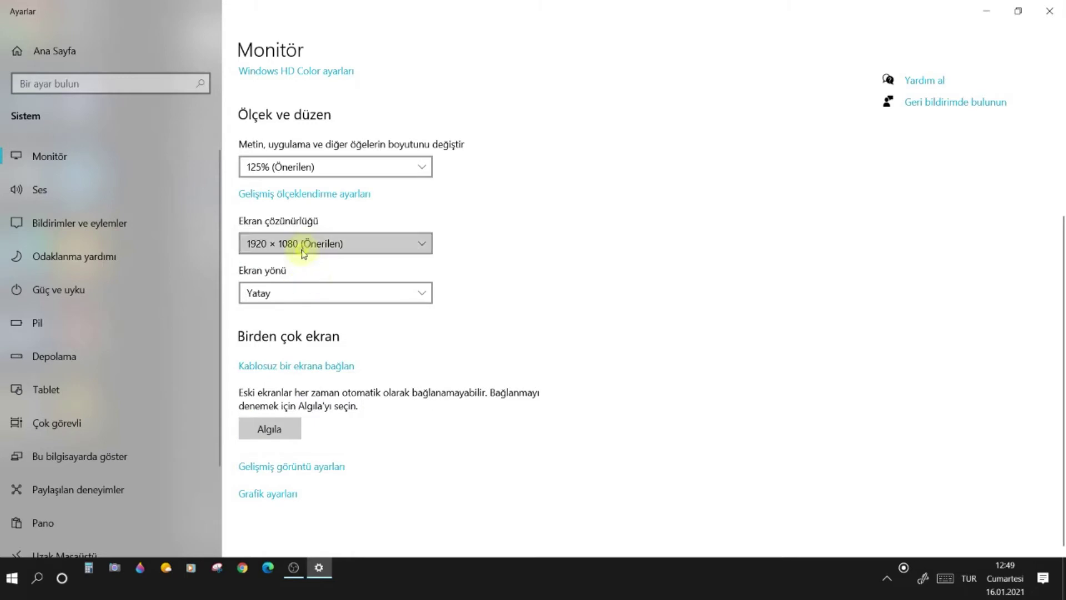
left_click(304, 245)
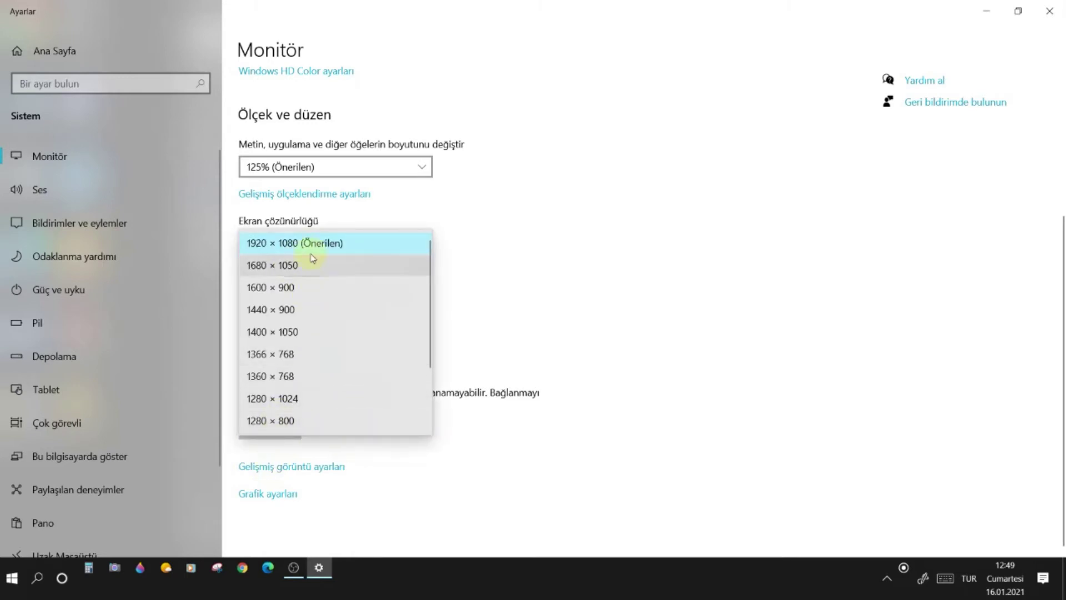
left_click(355, 248)
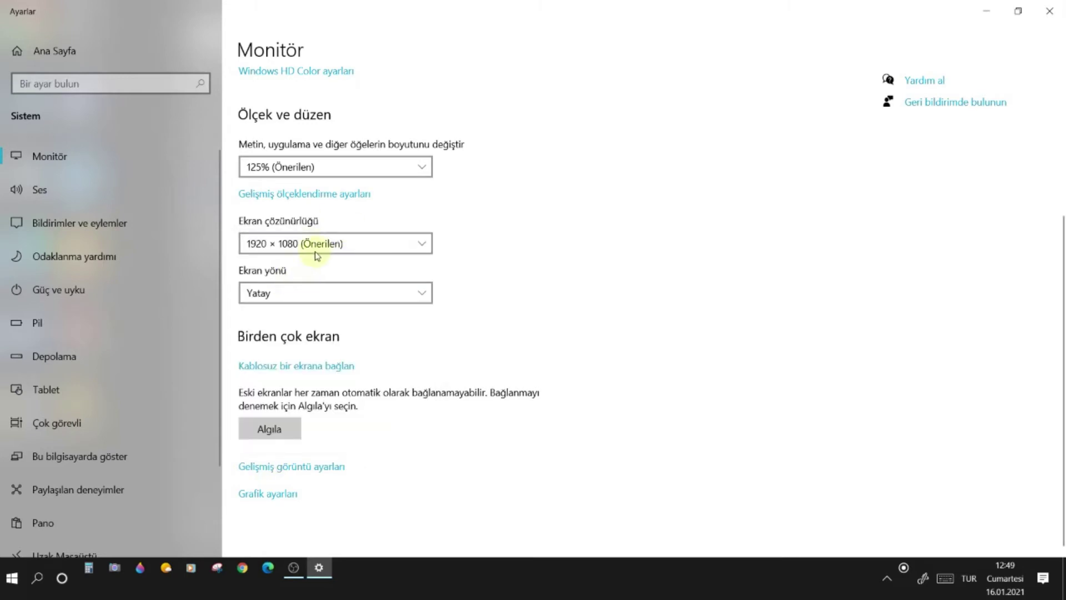
left_click(328, 249)
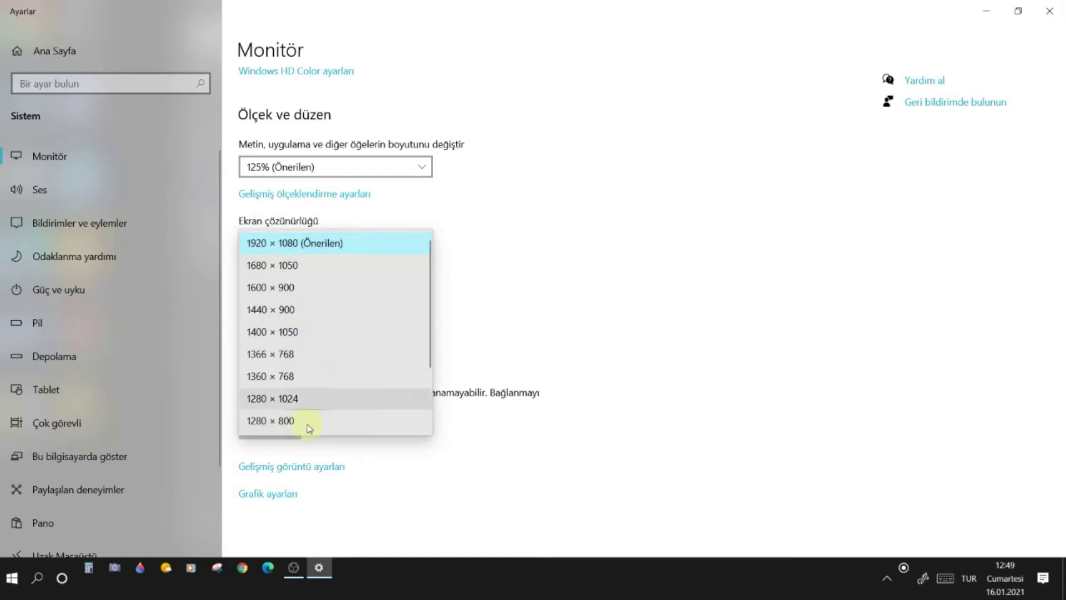
left_click(295, 250)
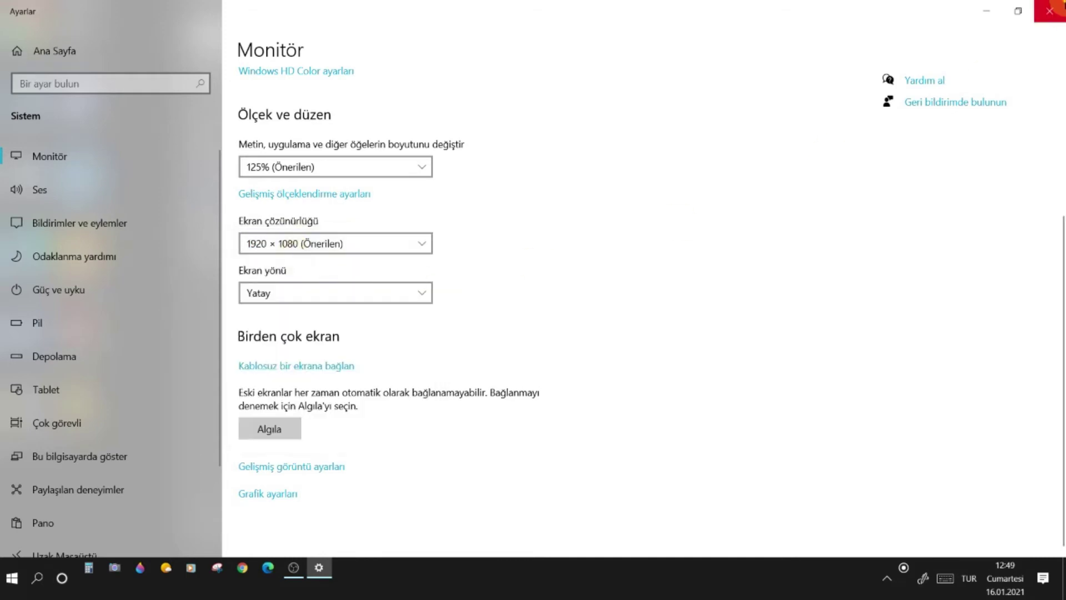
left_click(1050, 11)
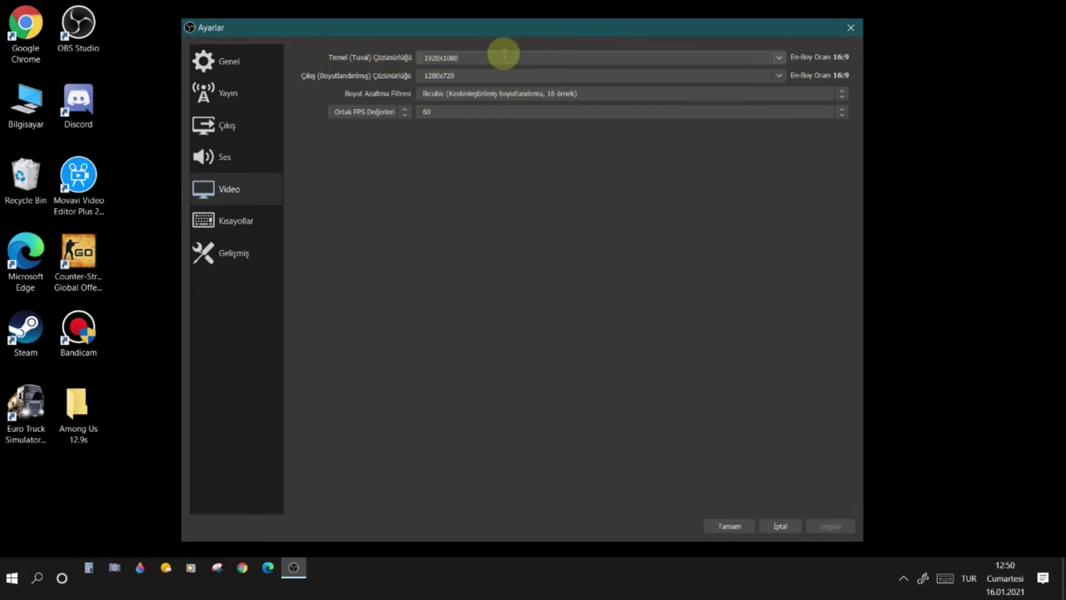
Step: Compare the OBS base (canvas) resolution with the display resolution and close the OBS settings
left_click_drag(459, 53, 422, 54)
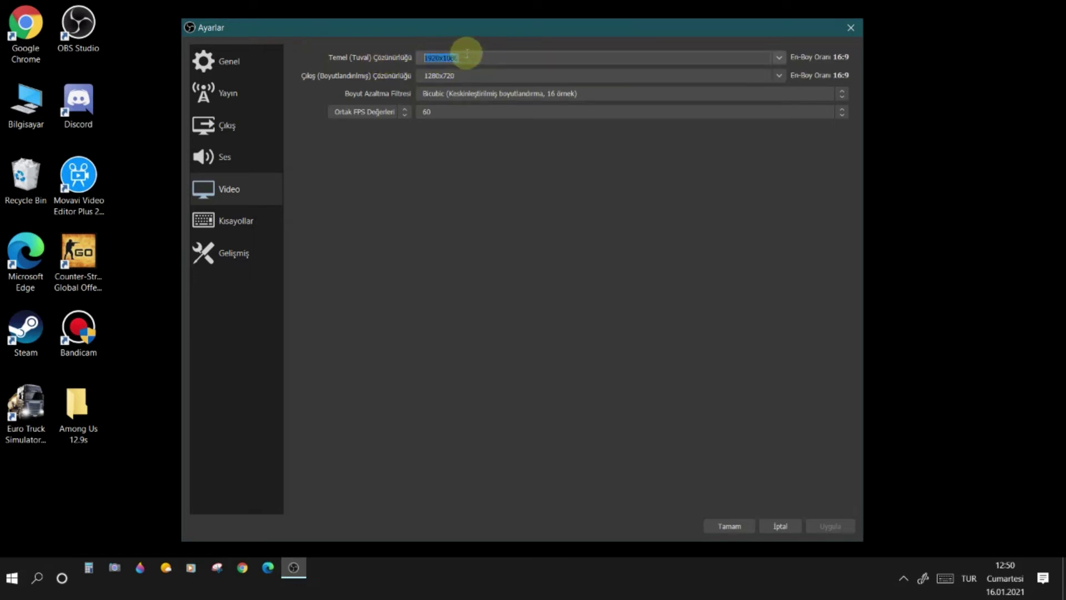
left_click(854, 29)
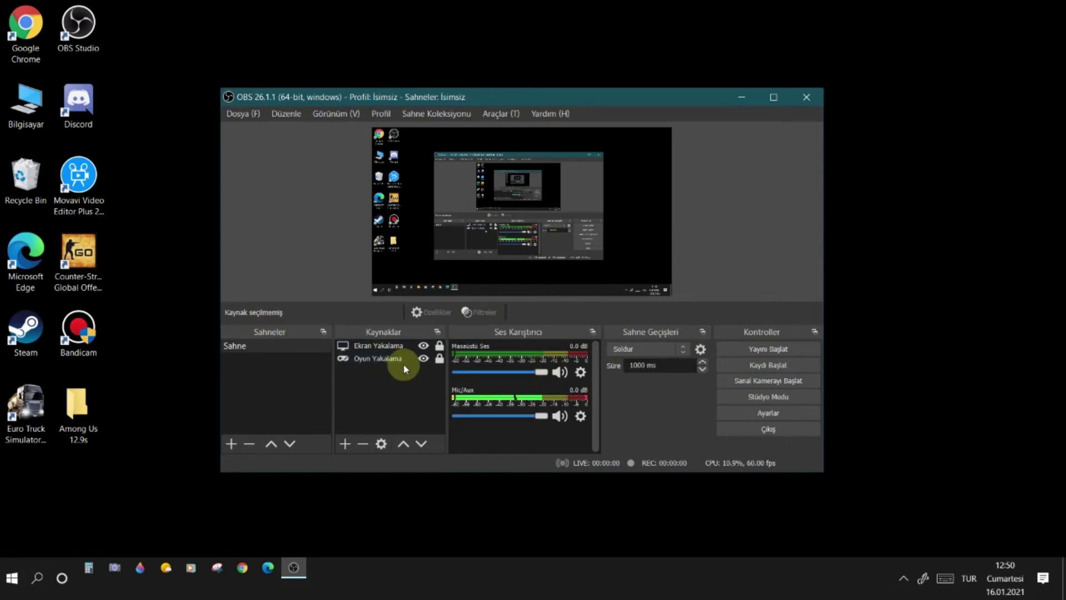
Step: Examine the source types that can be added to the scene without adding one
right_click(372, 398)
mouse_move(402, 403)
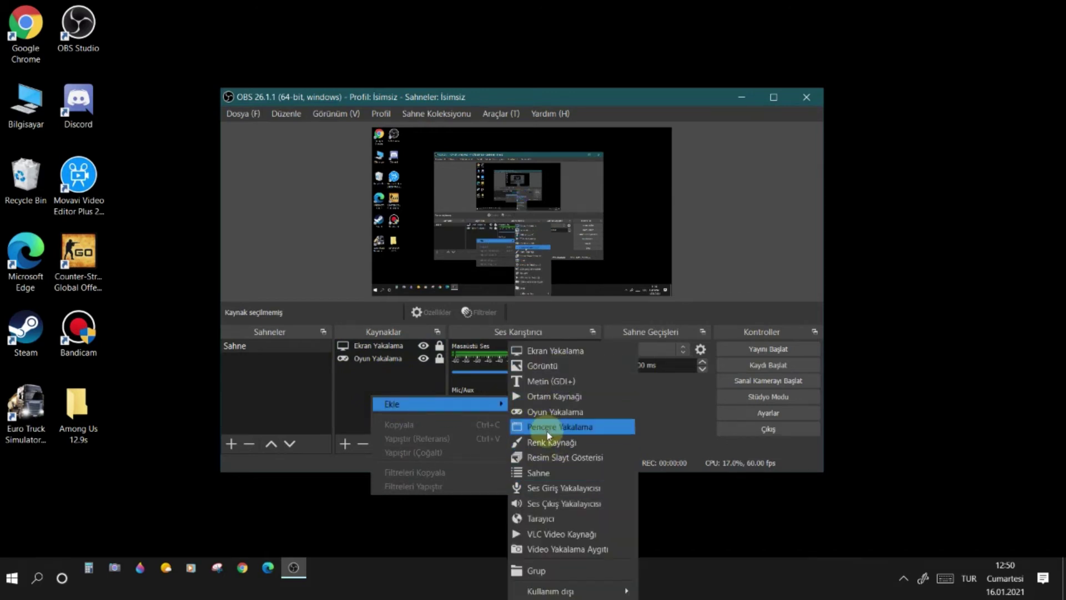
left_click(353, 376)
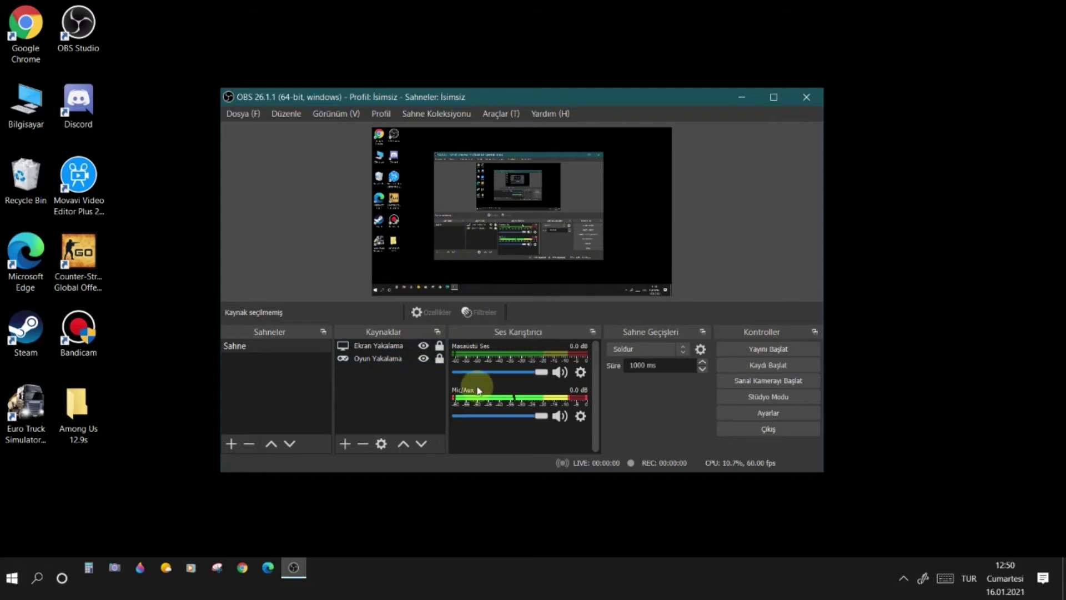
Step: Review the Oyun Yakalama source's capture modes, keeping Belirli bir pencereyi yakala, and examine its list of windows
left_click(364, 345)
left_click(373, 364)
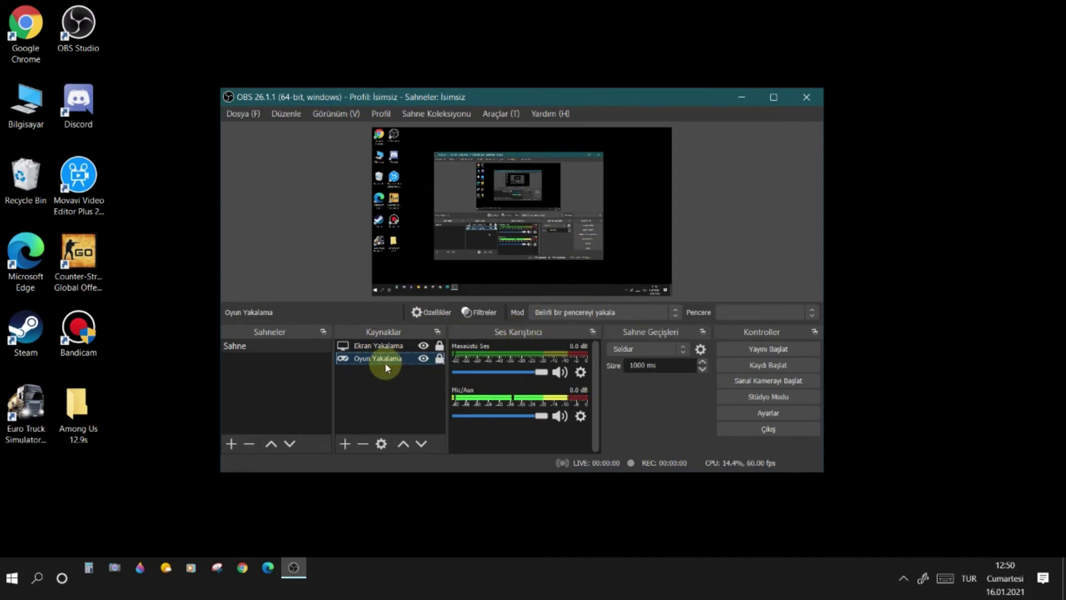
left_click(614, 311)
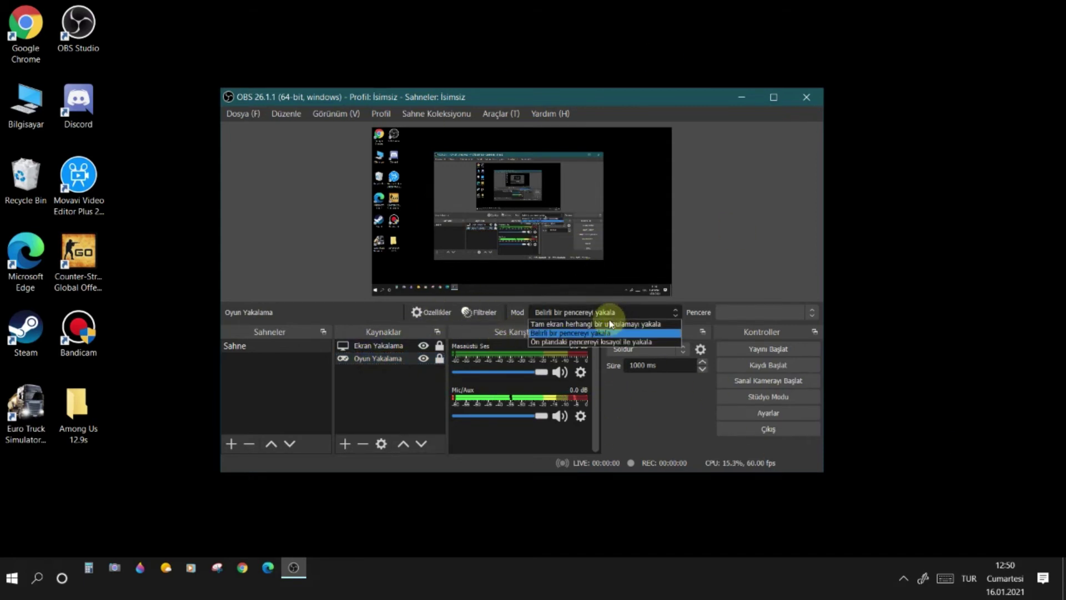
left_click(579, 333)
left_click(776, 311)
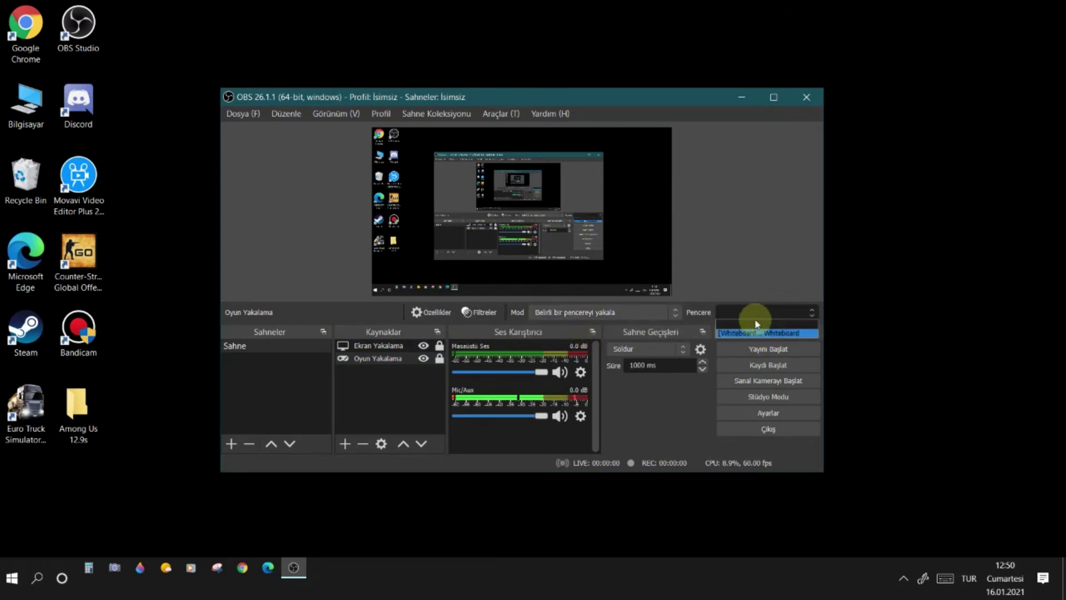
left_click(752, 317)
left_click(788, 311)
left_click(249, 388)
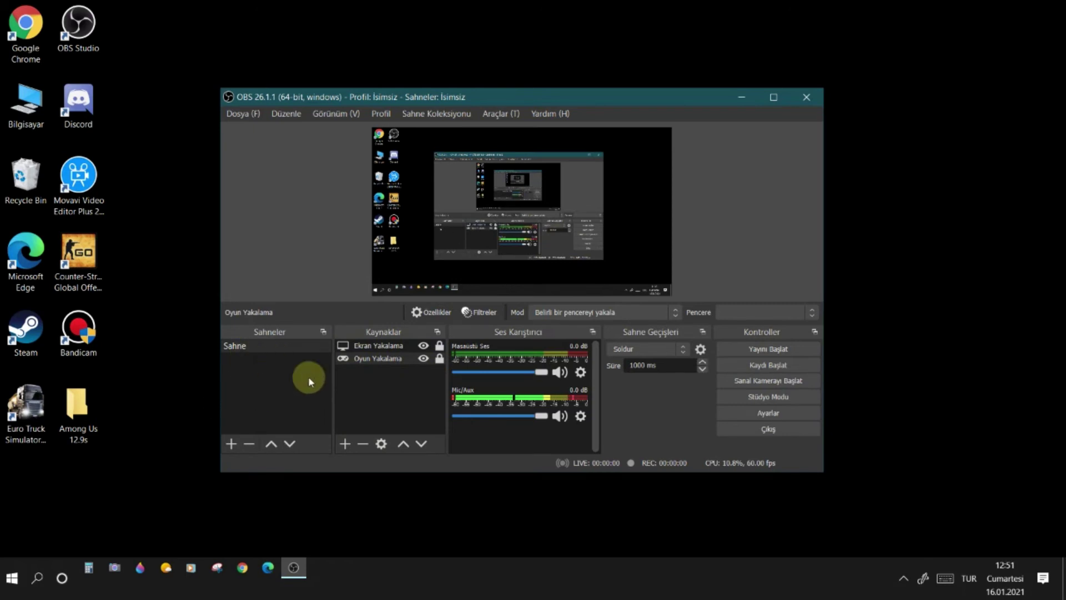
Step: Examine the transform options of the Oyun Yakalama source, including fitting it to the screen, without applying any
right_click(376, 360)
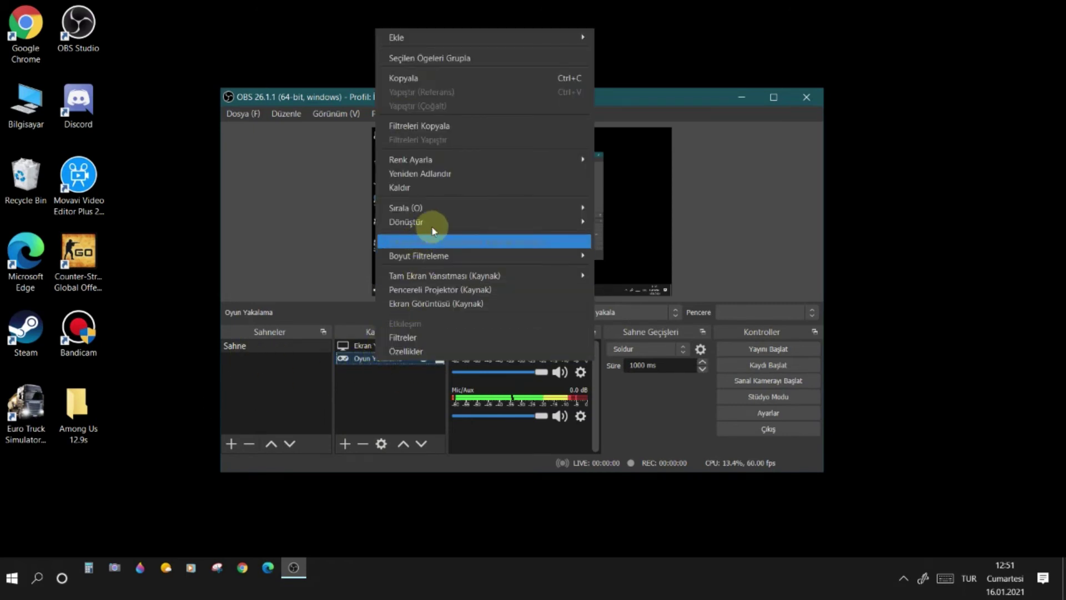
mouse_move(446, 222)
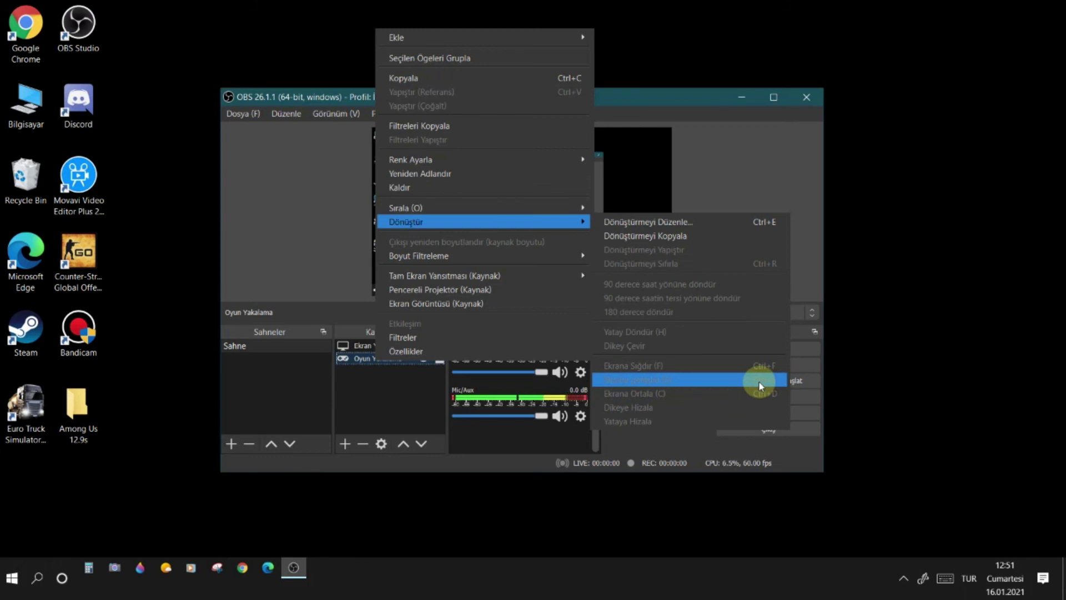
left_click(408, 382)
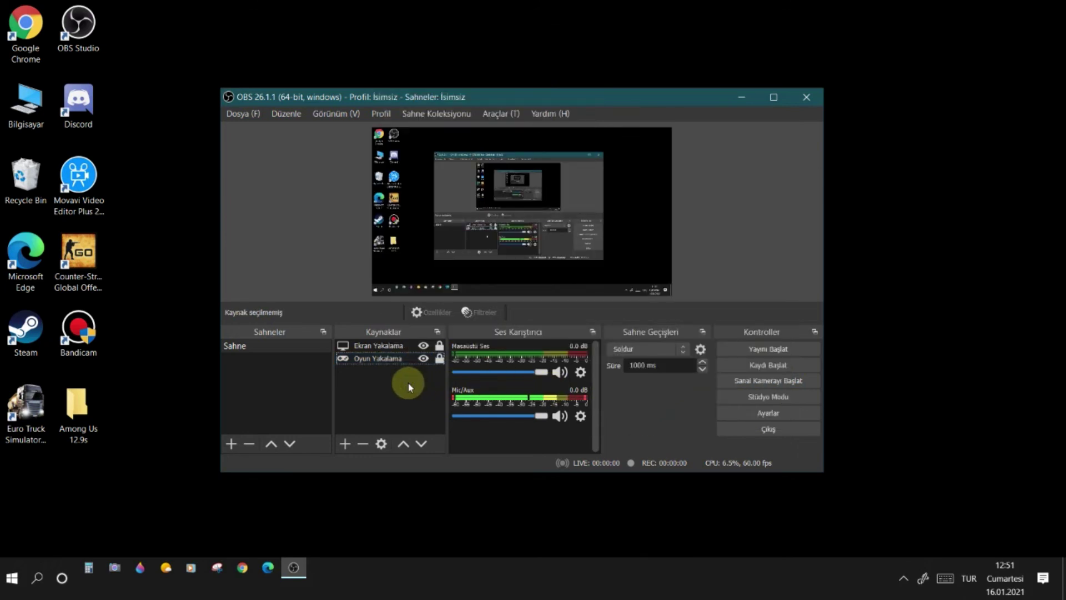